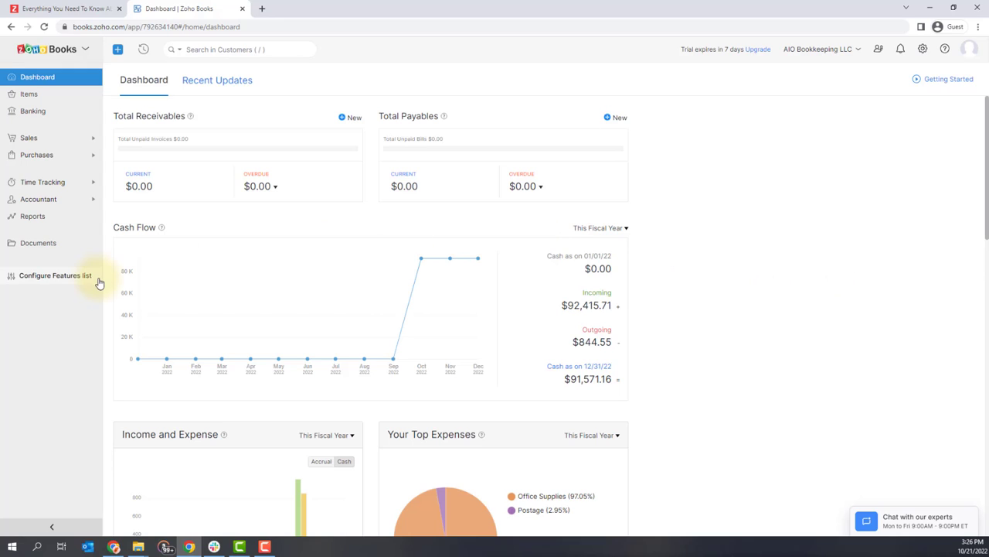
Start a new expense under Purchases > Expenses dated 10/03/22.
left_click(70, 156)
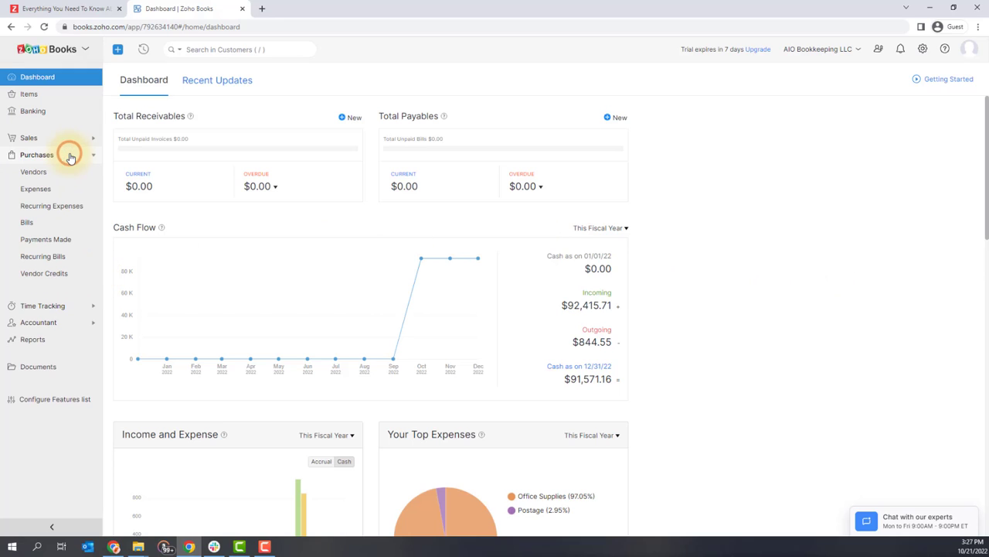
left_click(67, 190)
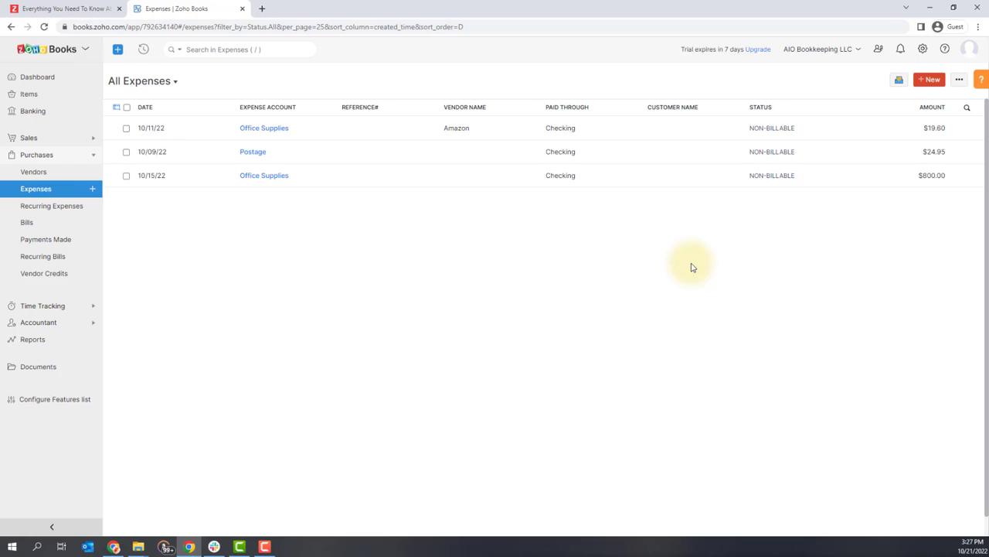
left_click(930, 84)
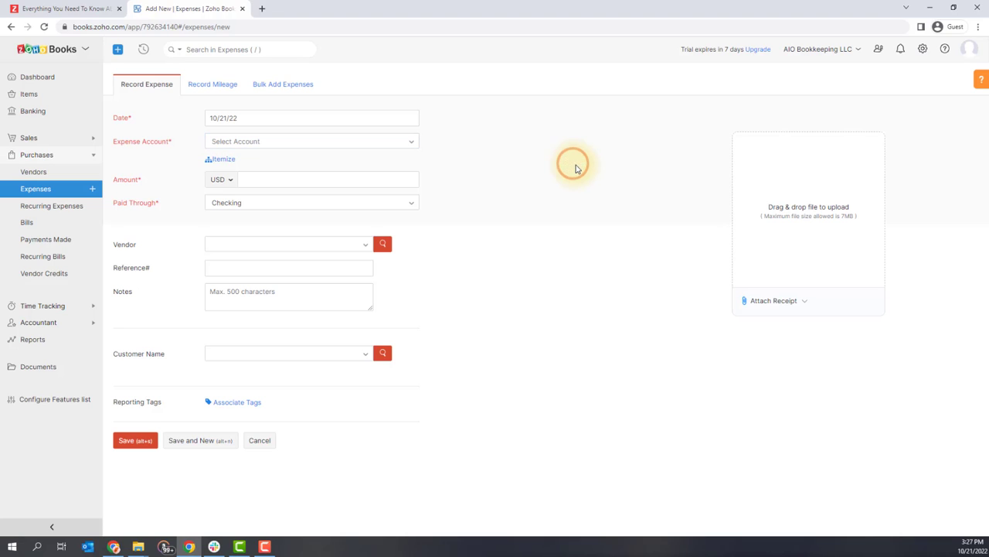
left_click(371, 117)
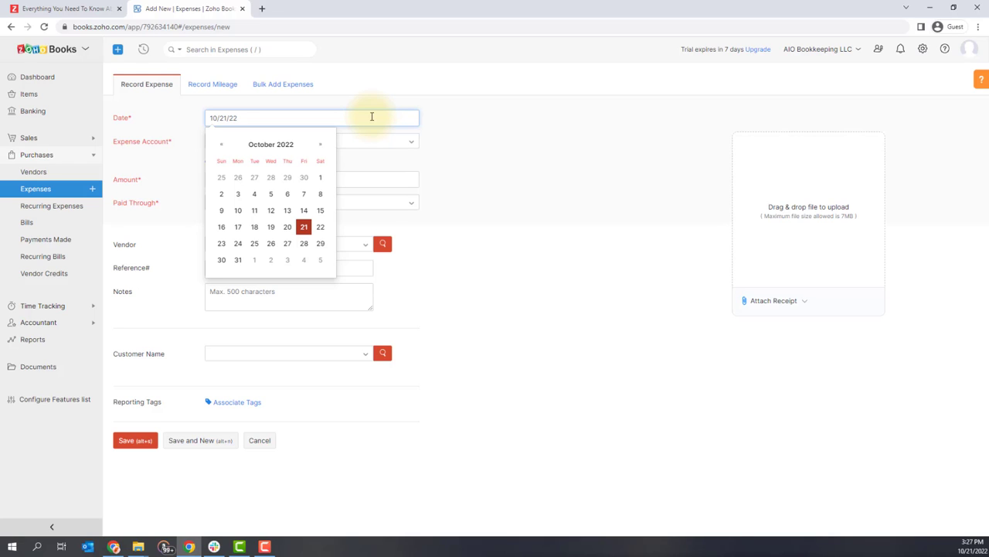
left_click(240, 196)
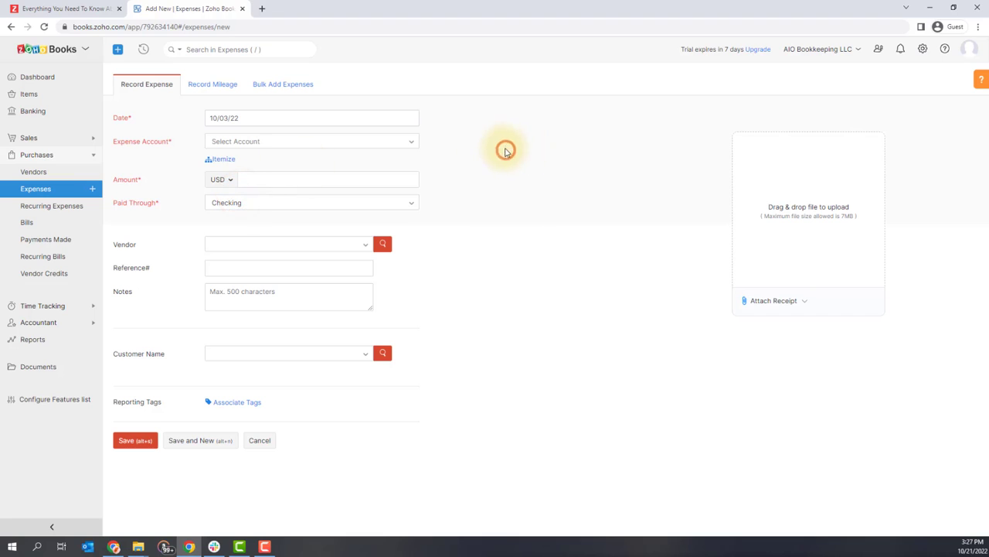
Charge the expense to the Storage Unit expense account.
left_click(394, 143)
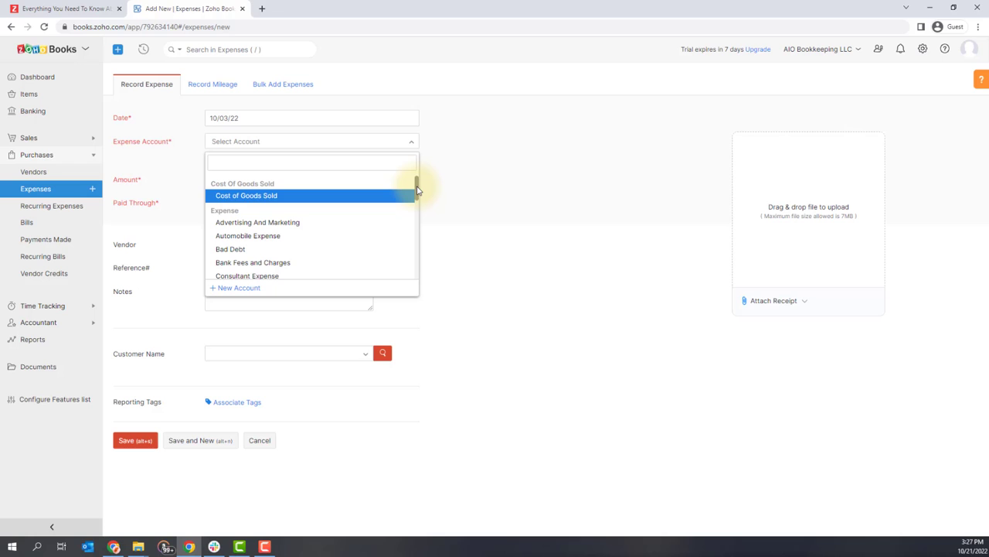
left_click_drag(417, 191, 416, 246)
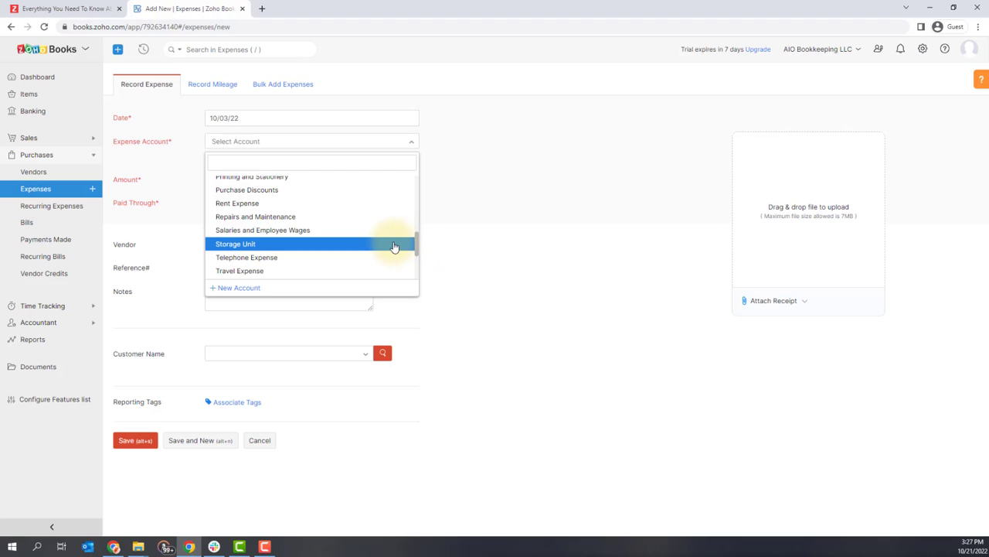
left_click(394, 245)
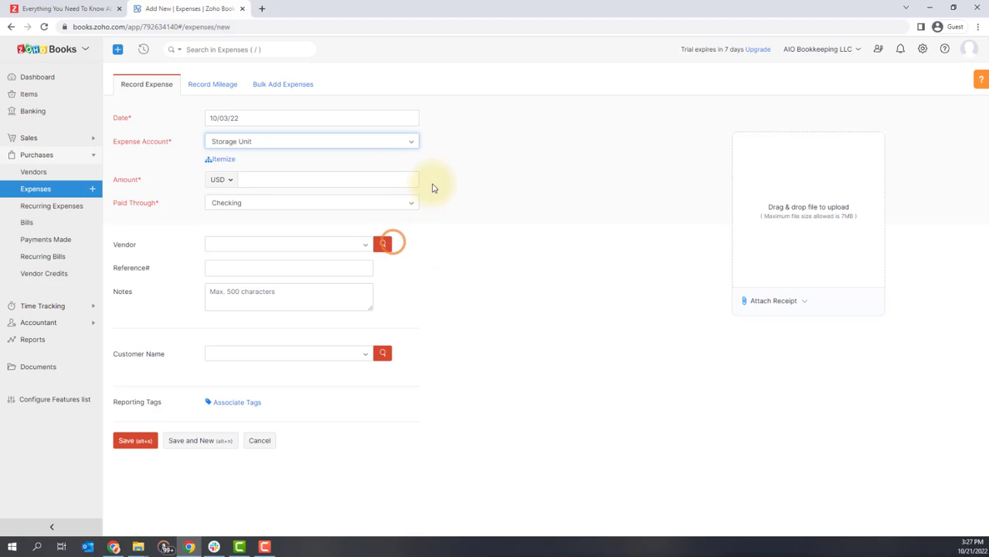
left_click(413, 143)
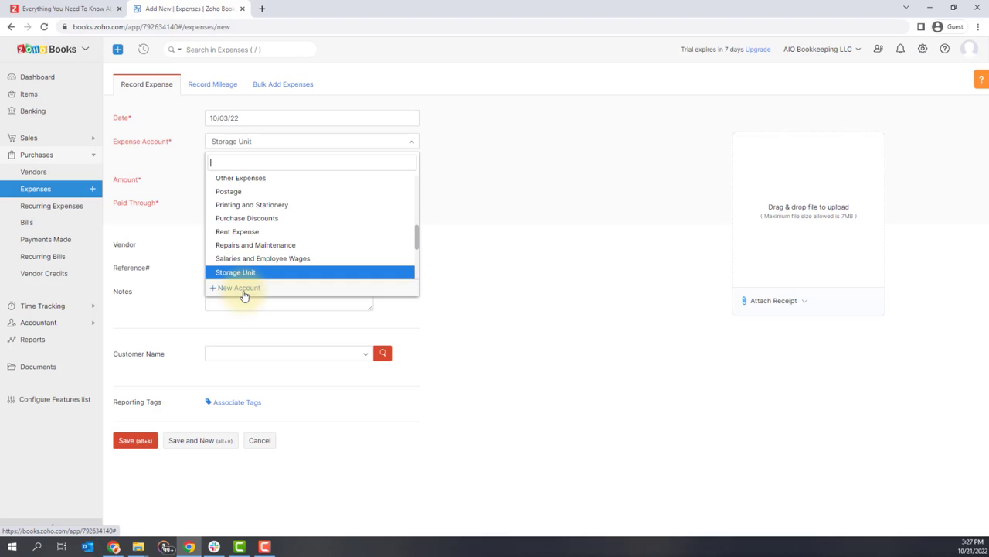
left_click(435, 179)
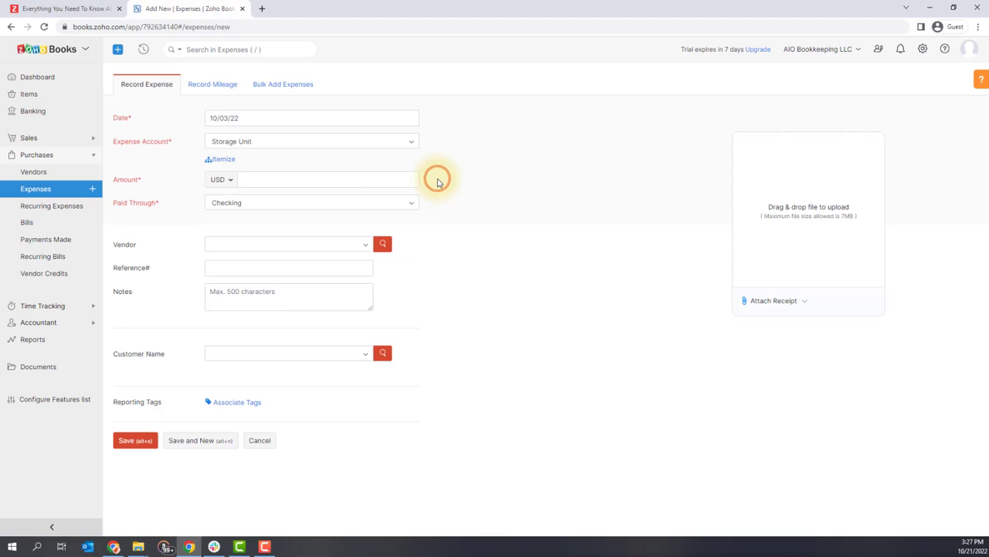
Enter an amount of 144.00 and keep Checking as the paid-through account.
left_click(343, 180)
type("144")
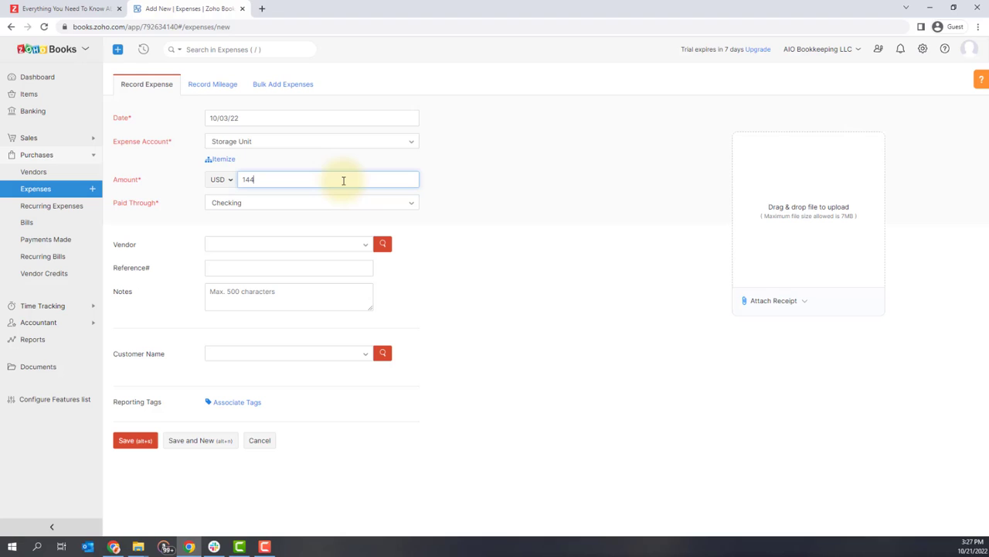
type(".00")
left_click(453, 182)
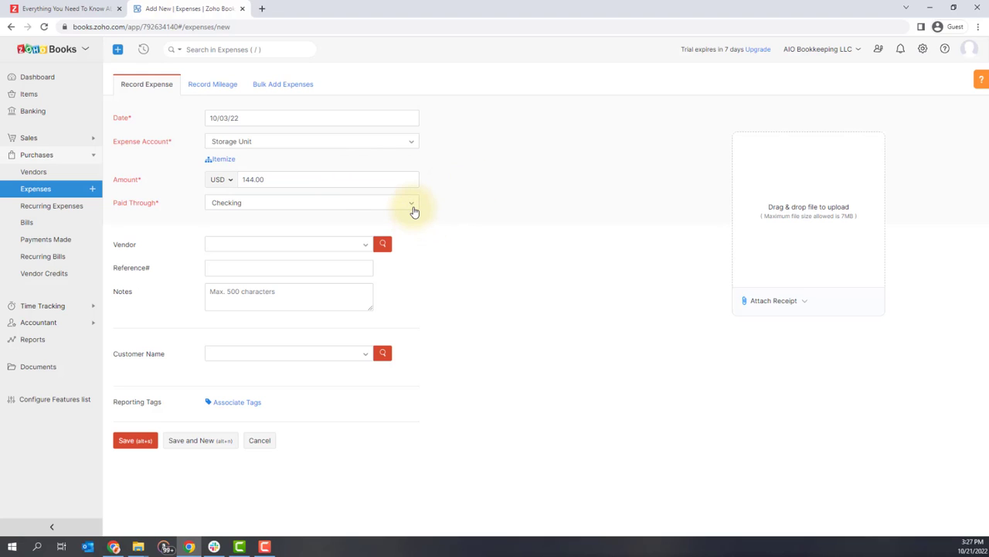
left_click(413, 207)
scroll(417, 271, "down", 1)
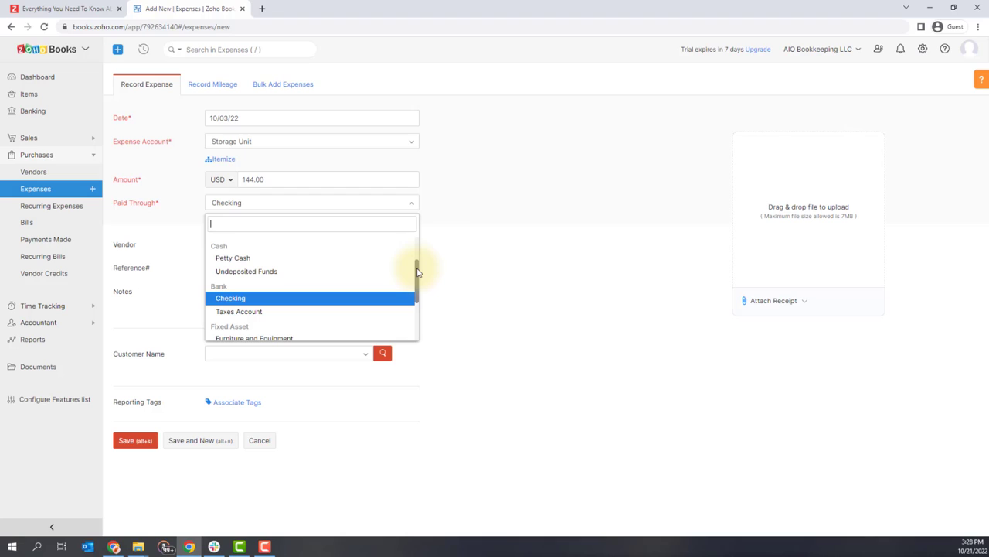
left_click(342, 300)
left_click(477, 199)
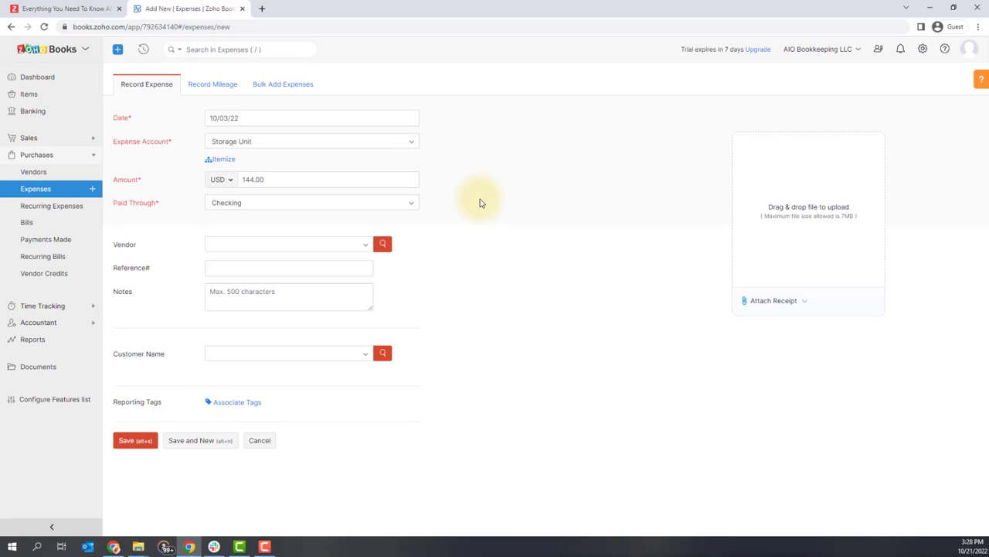
Select Pubic Storage as the vendor, closing the New Vendor form unsaved.
left_click(301, 241)
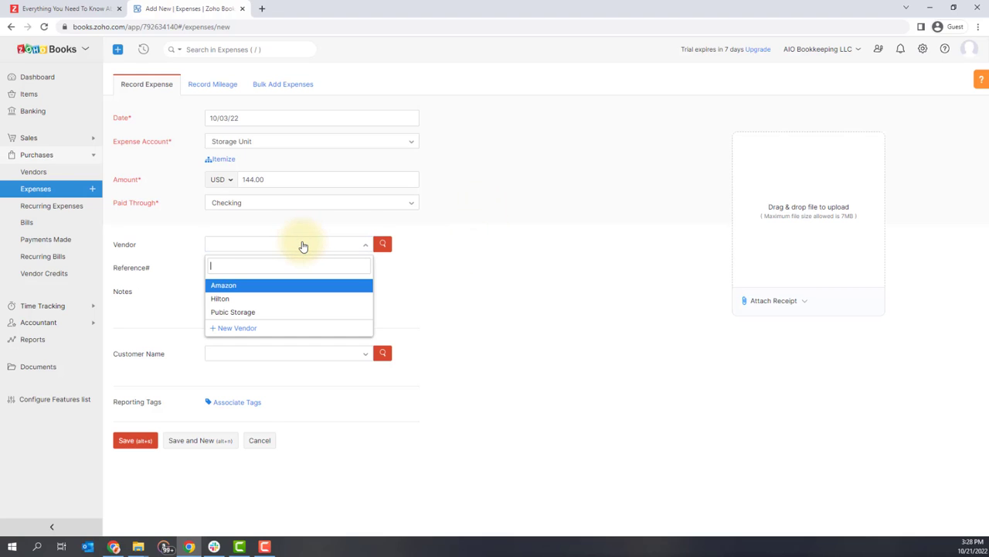
left_click(271, 312)
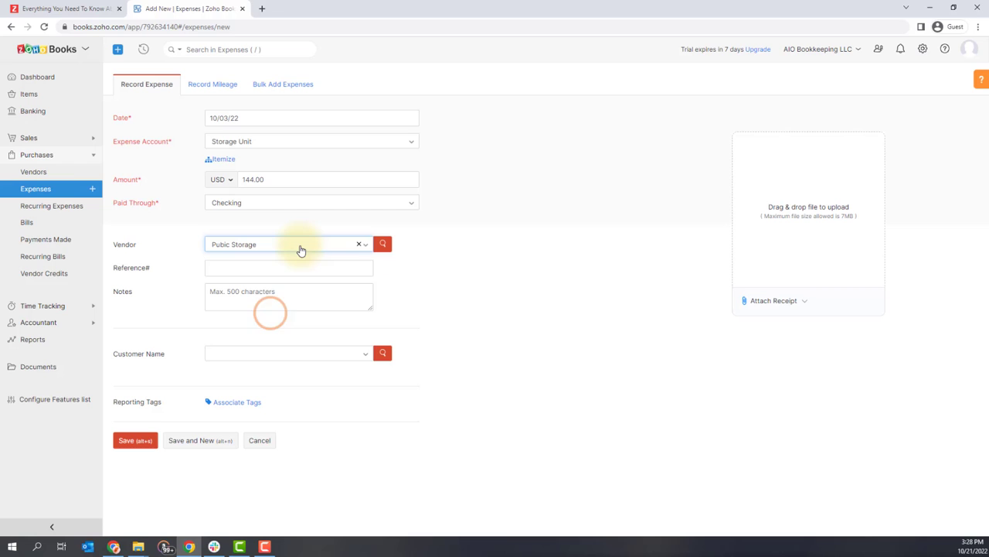
left_click(301, 246)
left_click(242, 327)
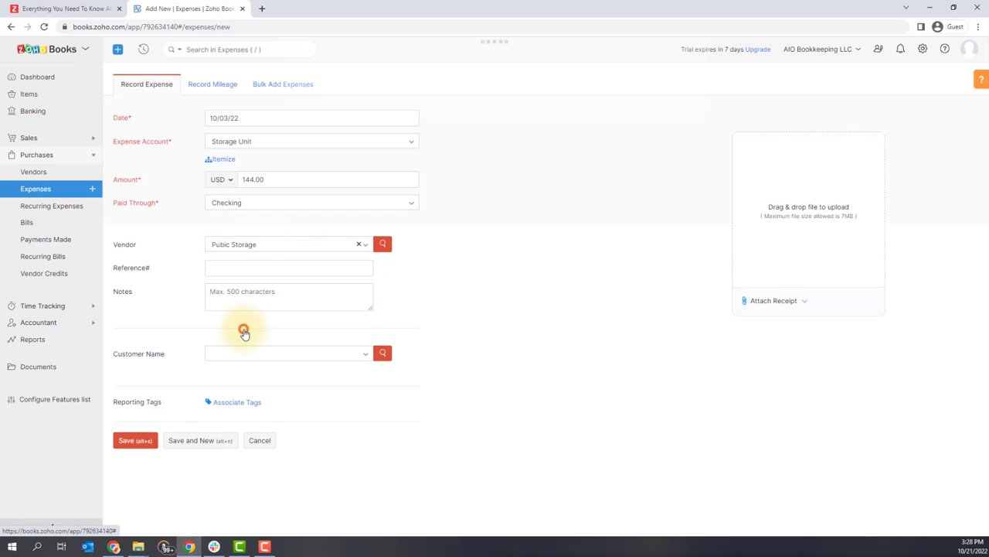
left_click(464, 95)
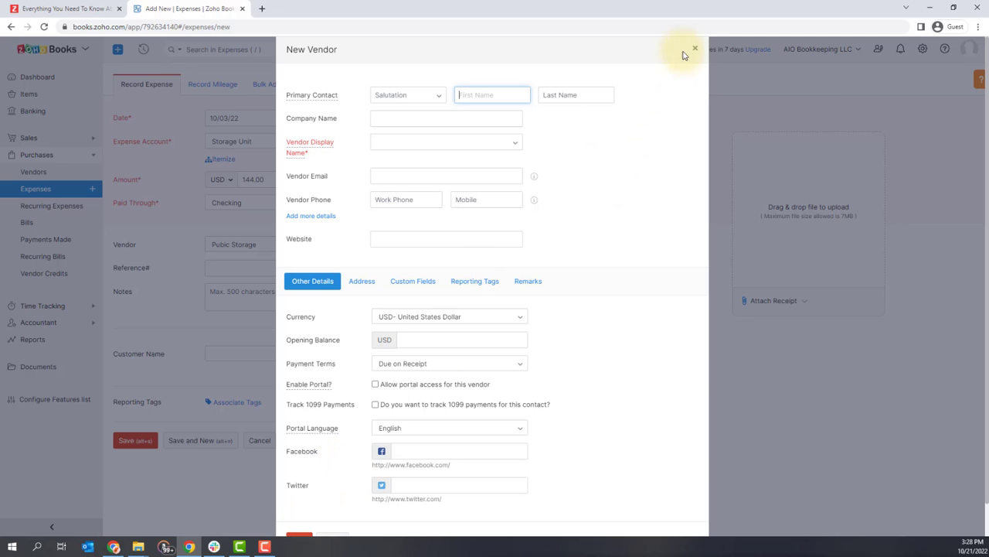
left_click(695, 48)
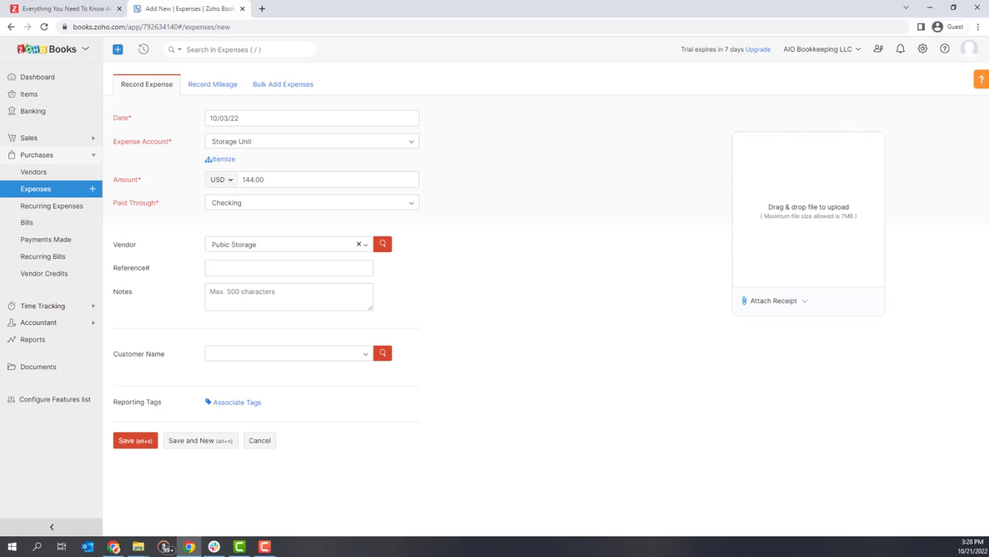
Attach receipt.pdf to the $144.00 Storage Unit expense and save it.
left_click_drag(883, 429, 830, 258)
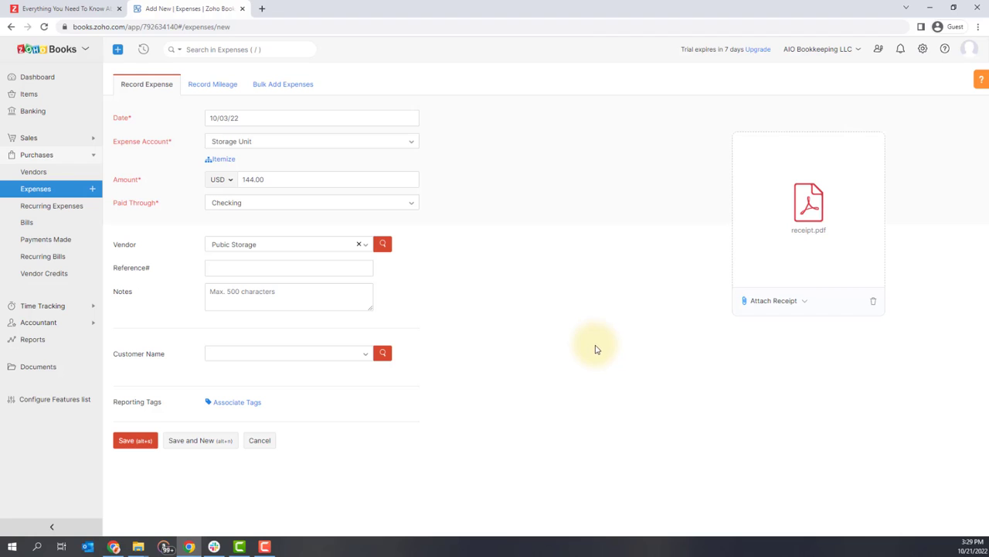
left_click(146, 447)
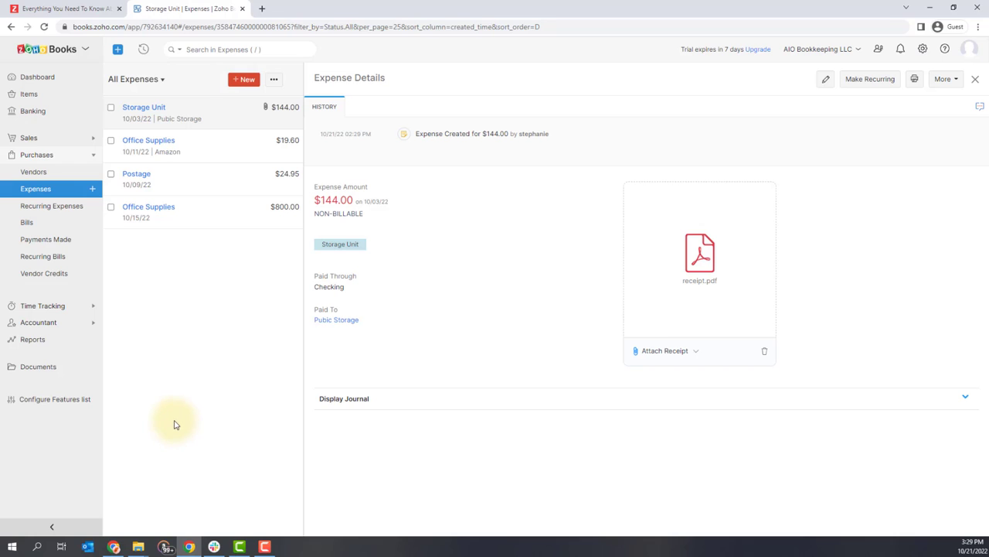
Match Checking's 10/04/22 $144.00 uncategorized withdrawal to the saved Storage Unit expense.
left_click(64, 113)
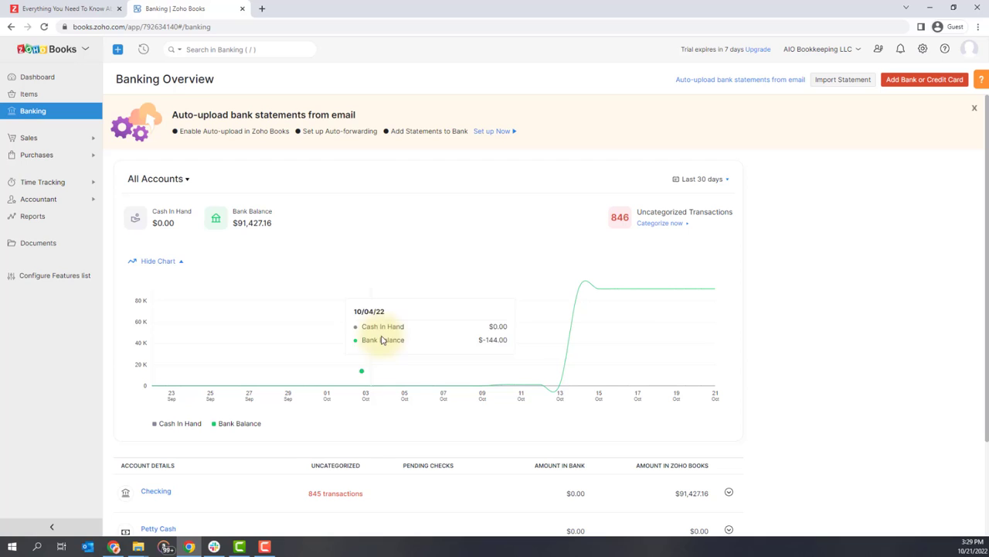
left_click(343, 491)
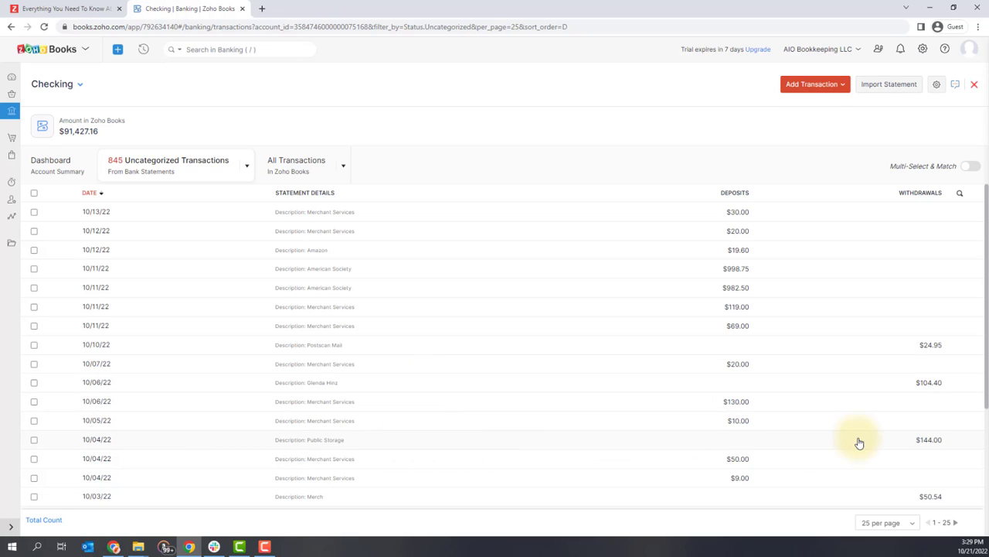
left_click(510, 446)
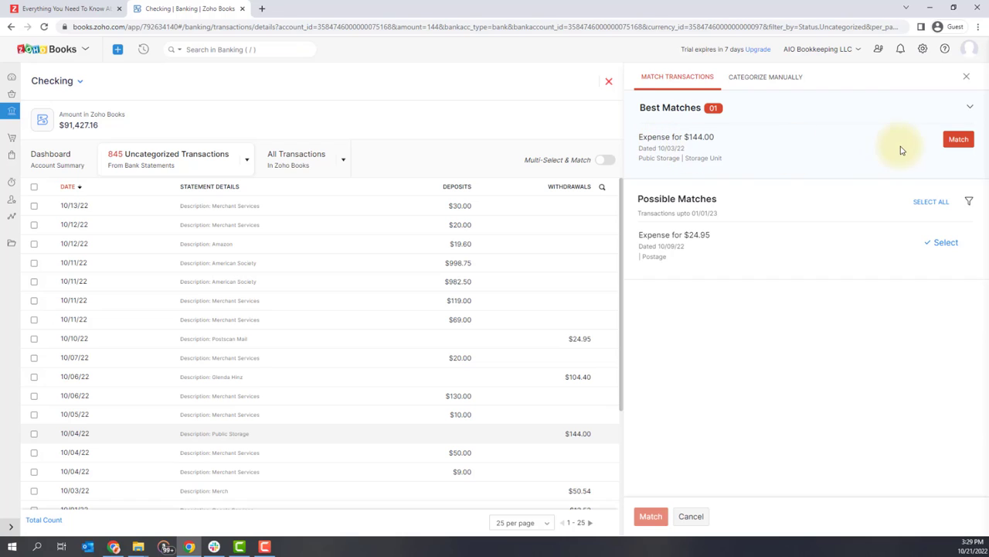
left_click(957, 140)
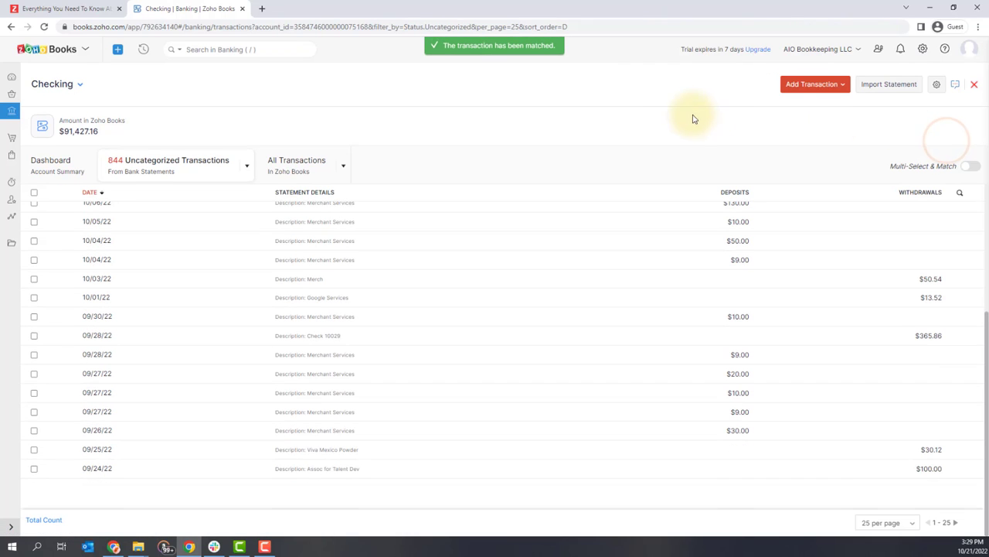